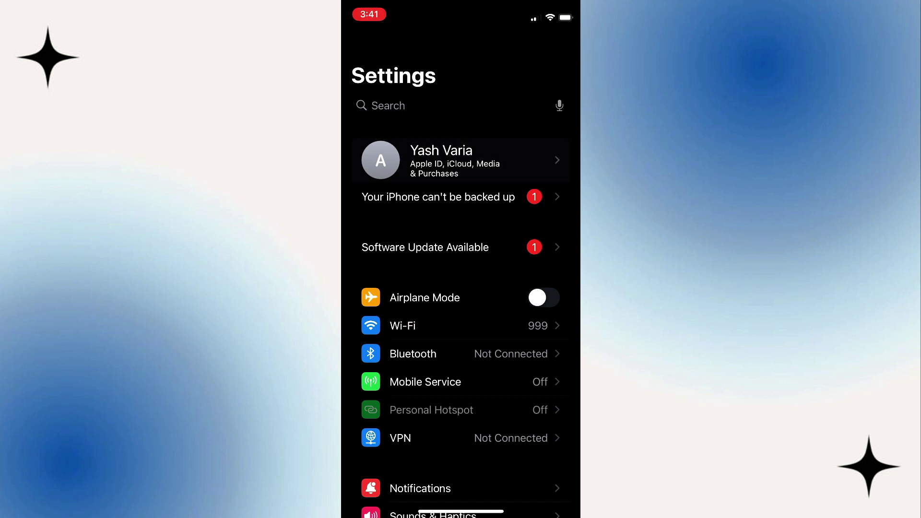
- Open the Password Settings for Media & Purchases from the Apple ID account page
click(460, 160)
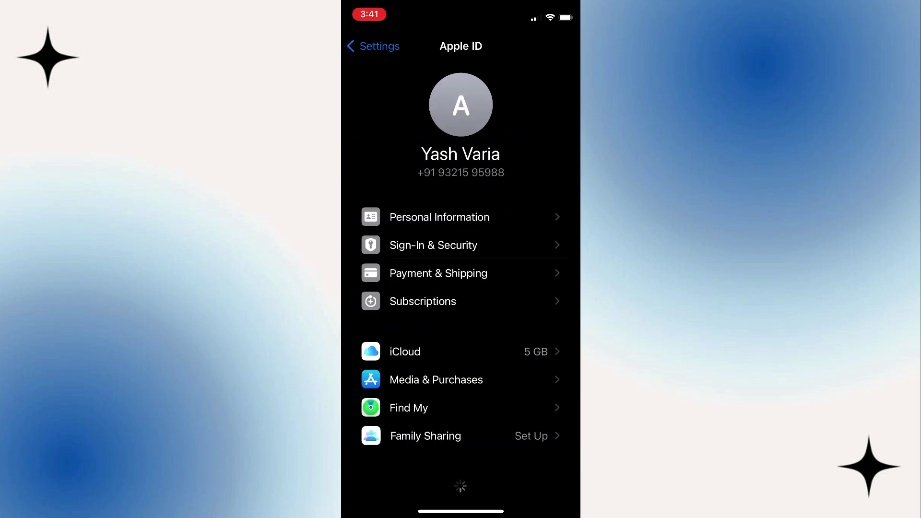
click(461, 380)
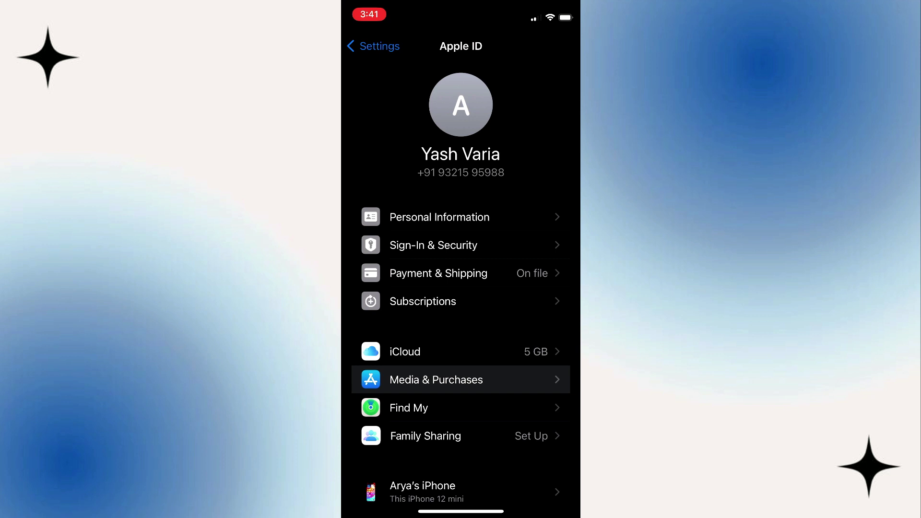
click(461, 400)
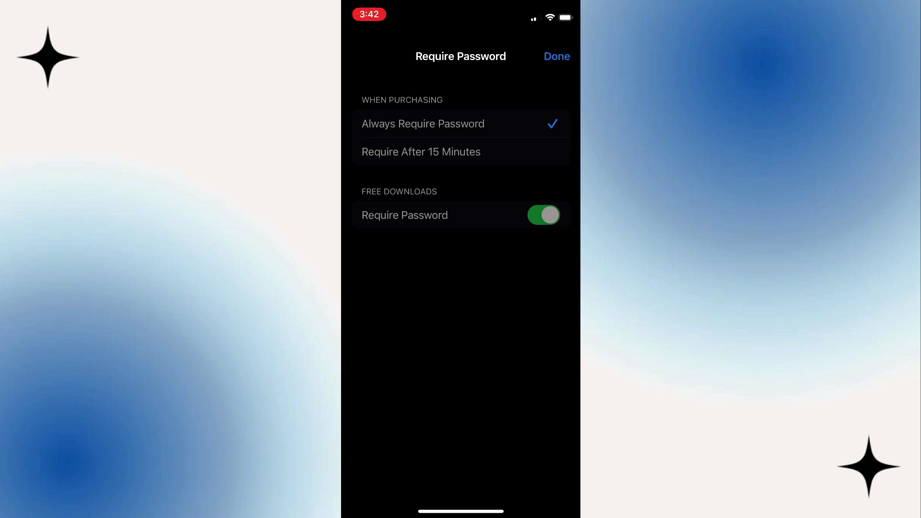
- Close Require Password with Always Require Password kept, and return to the main Settings list
click(557, 56)
click(372, 46)
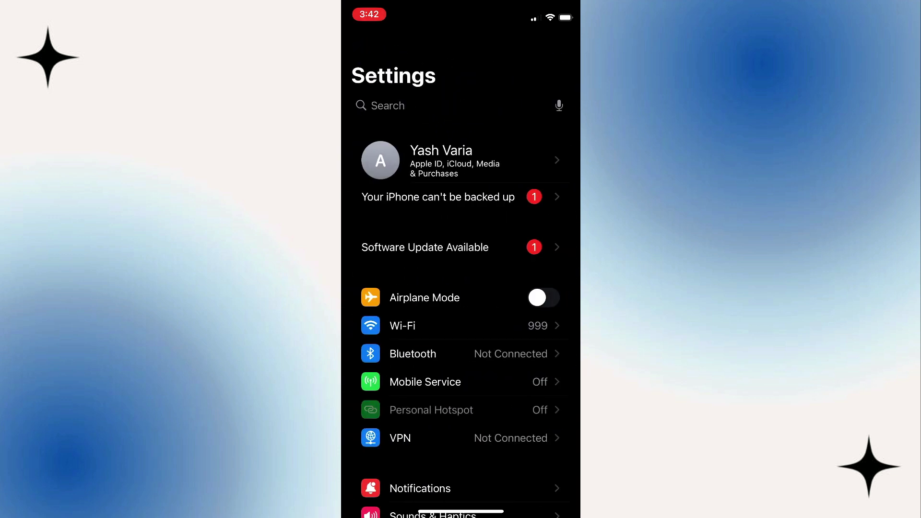
- Leave Settings for the home screen and launch the App Store
key(super)
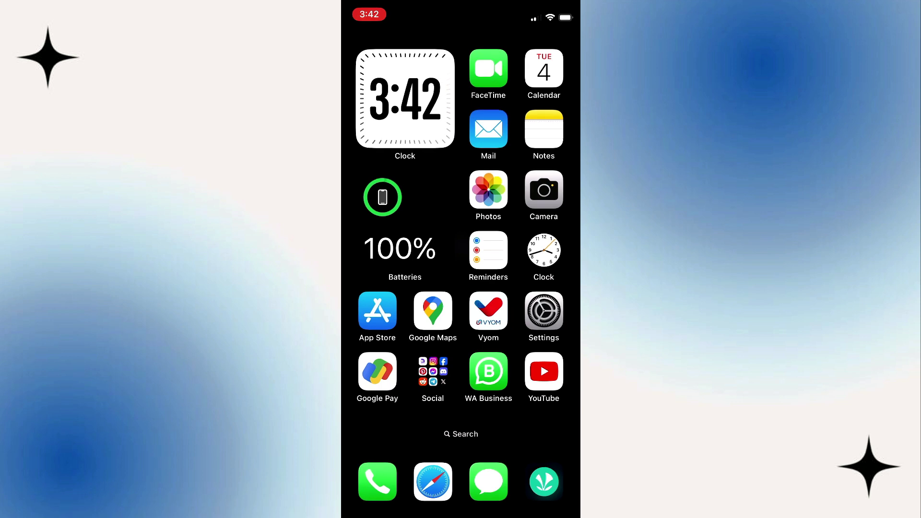
click(375, 306)
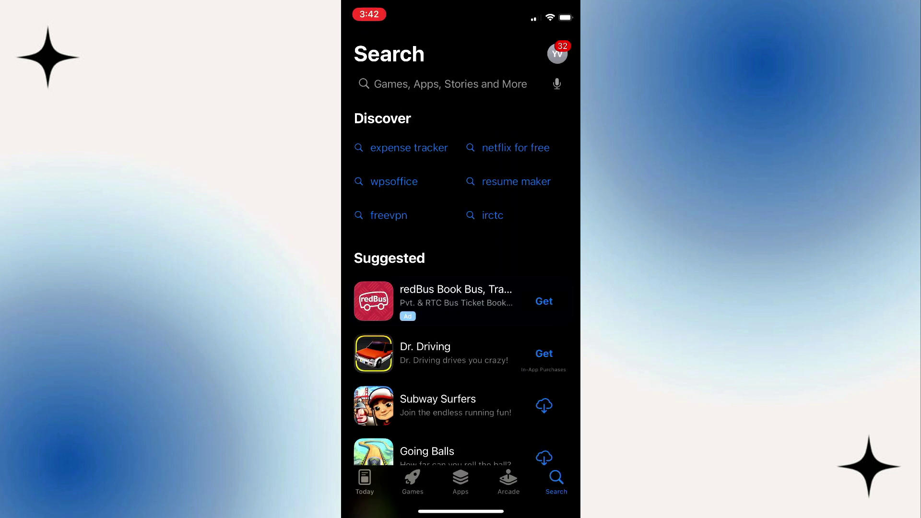